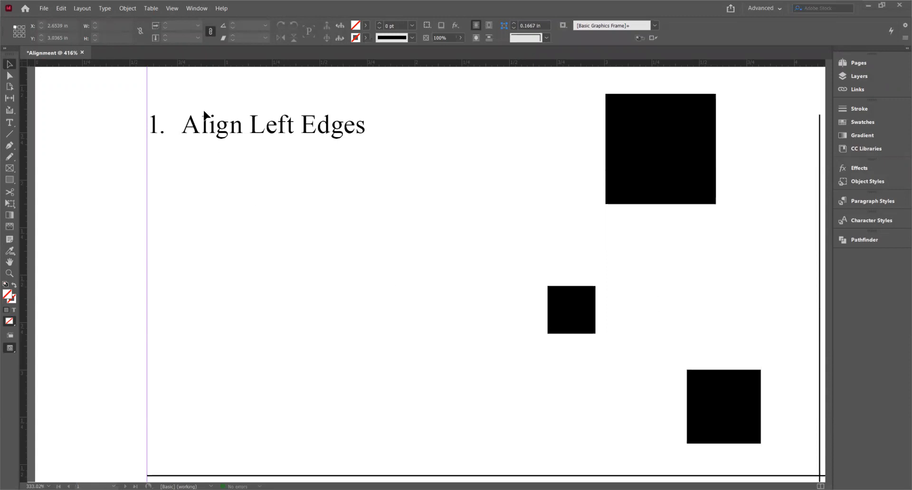
# Show the Align panel and dock it as a collapsed panel below Pathfinder
pyautogui.click(192, 8)
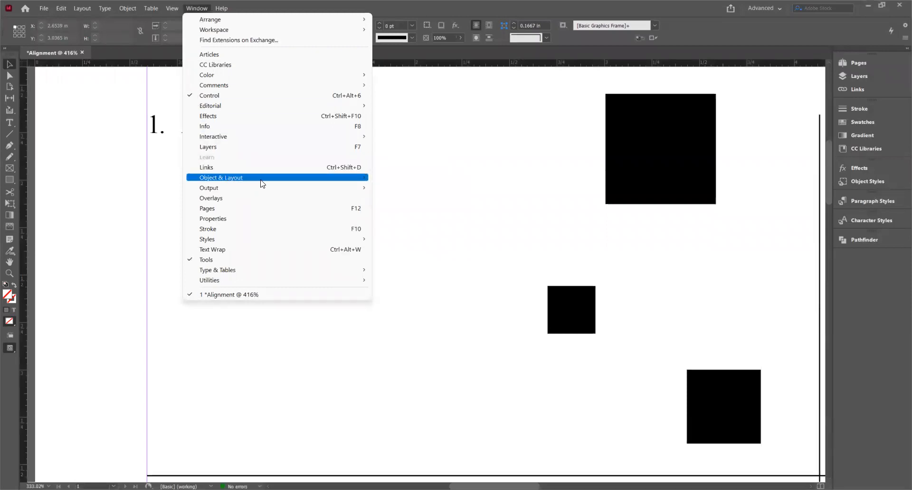
pyautogui.moveTo(295, 179)
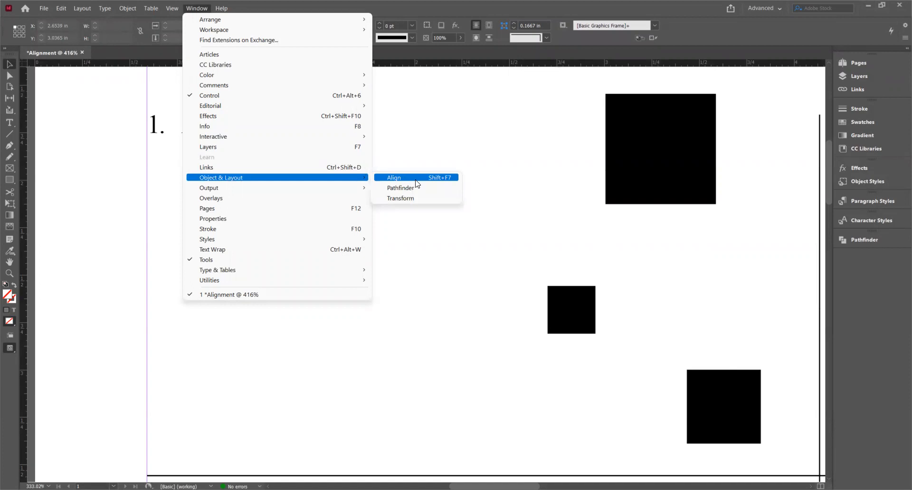
pyautogui.click(439, 183)
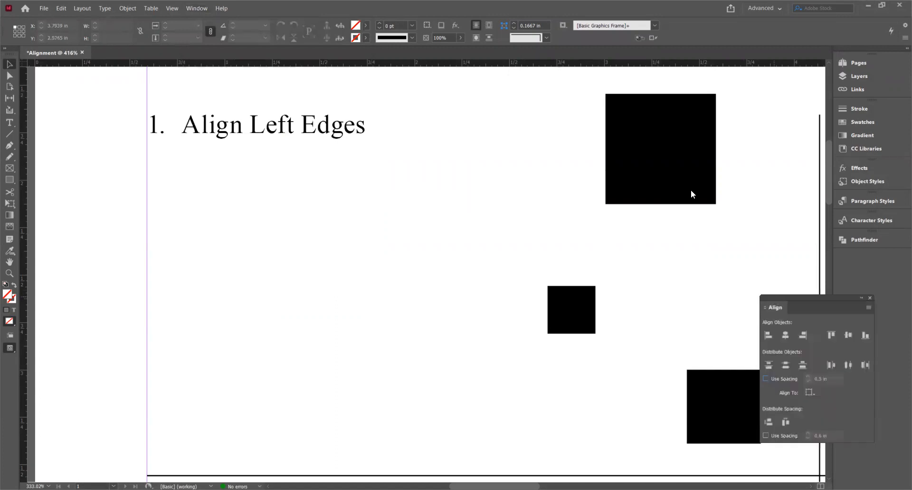
pyautogui.moveTo(774, 299); pyautogui.dragTo(695, 190)
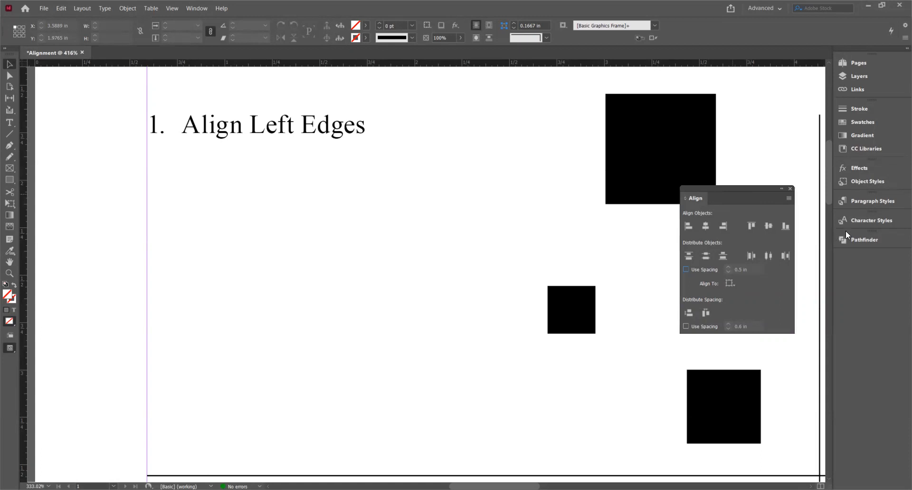
pyautogui.moveTo(855, 249); pyautogui.dragTo(867, 260)
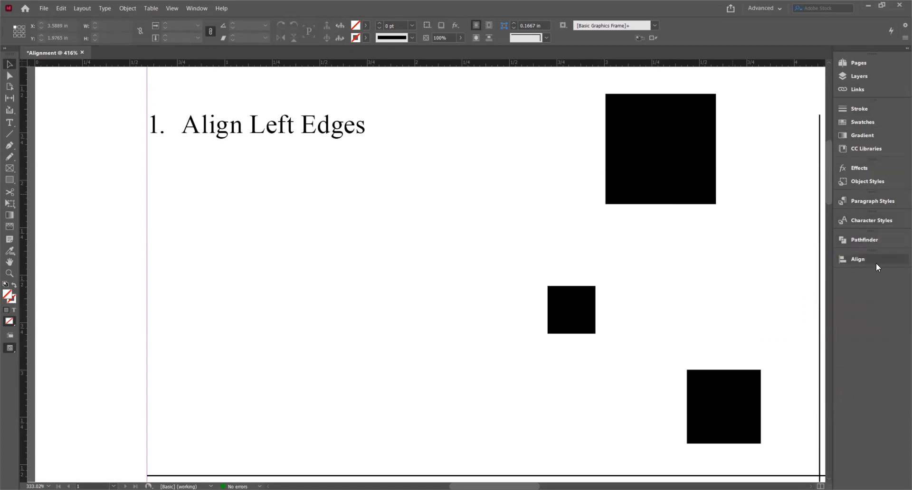
pyautogui.click(874, 258)
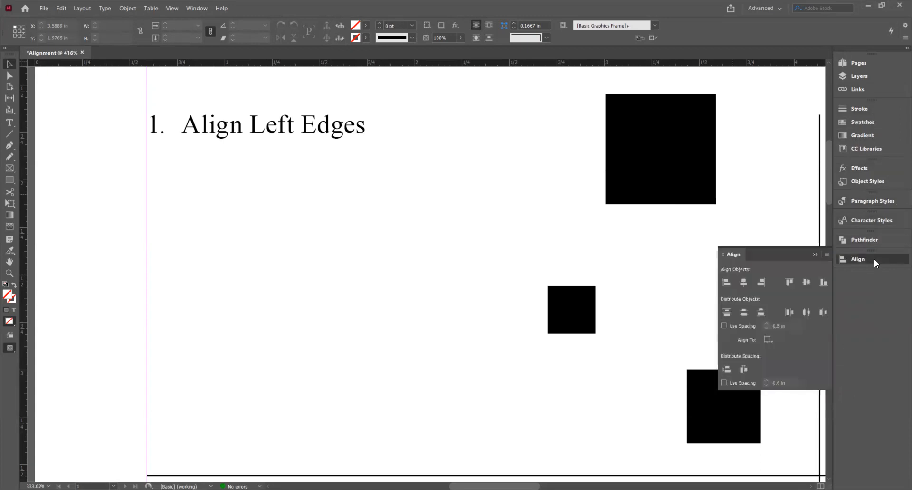
pyautogui.click(874, 258)
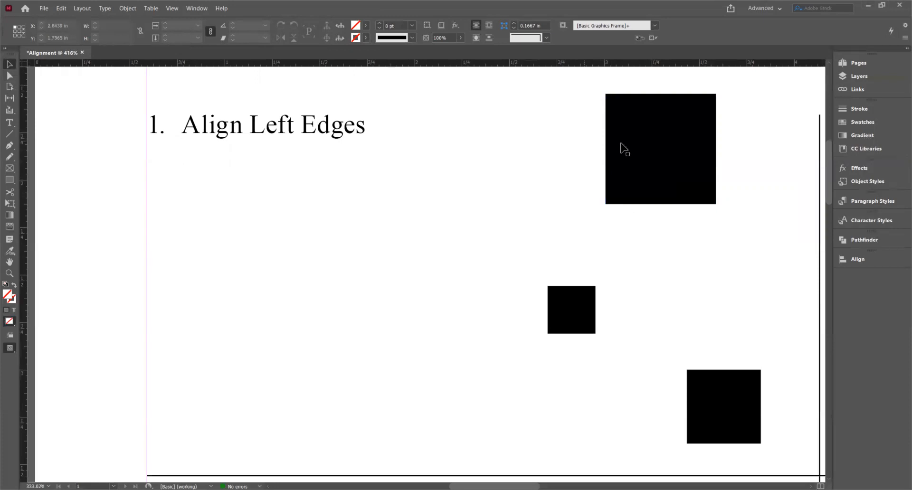
pyautogui.click(648, 151)
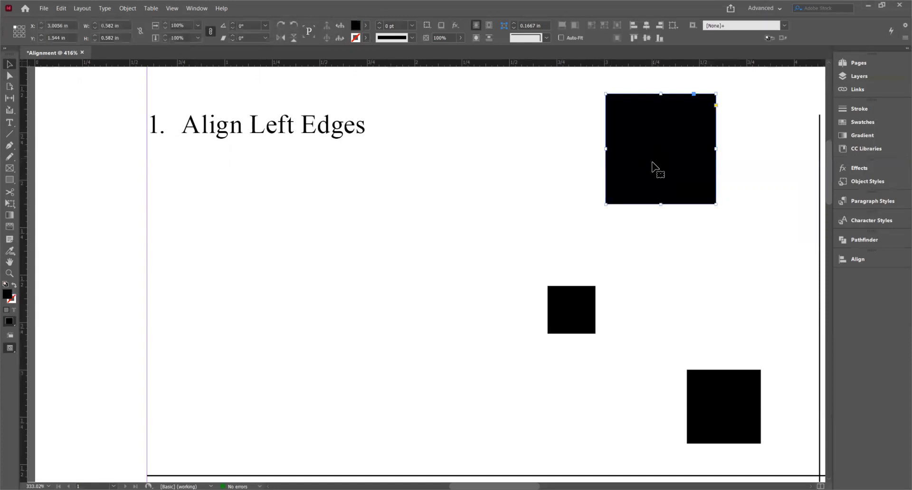
pyautogui.click(583, 304)
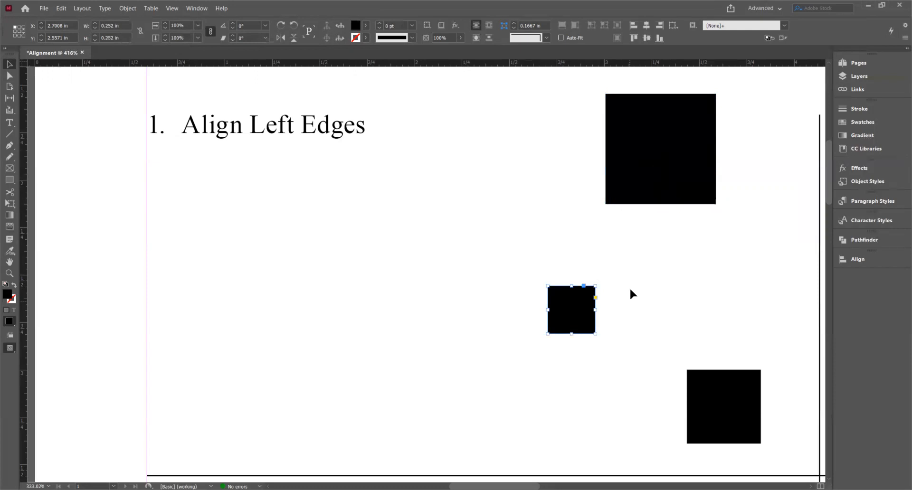
pyautogui.keyDown('shift'); pyautogui.click(638, 179); pyautogui.keyUp('shift')
pyautogui.keyDown('shift'); pyautogui.click(718, 383); pyautogui.keyUp('shift')
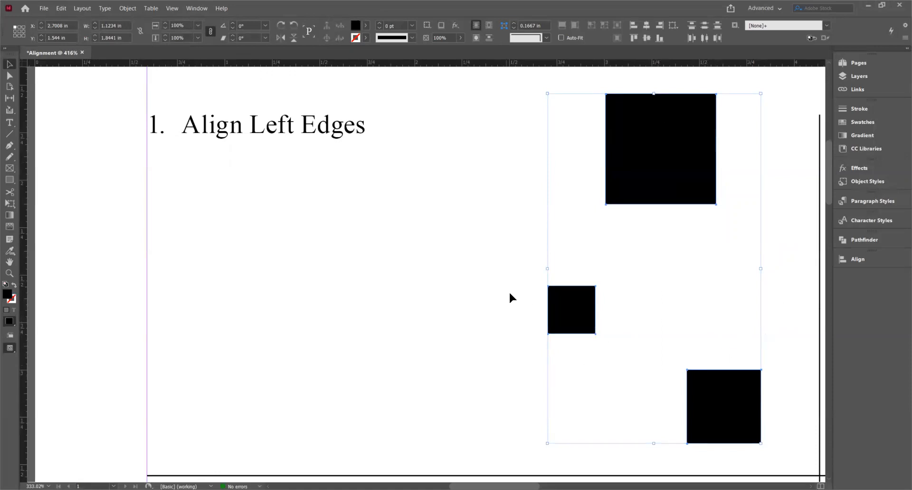
pyautogui.click(487, 230)
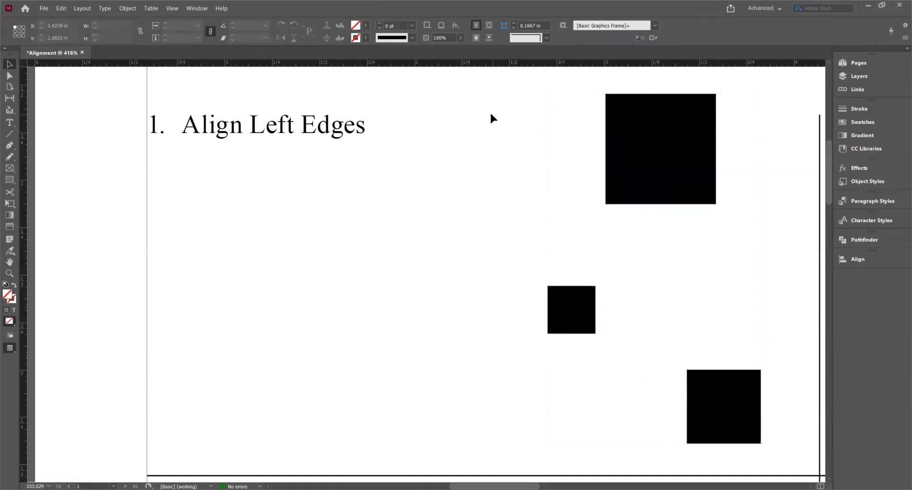
# Align the left edges of the three black squares in exercise 1
pyautogui.moveTo(487, 110); pyautogui.dragTo(792, 445)
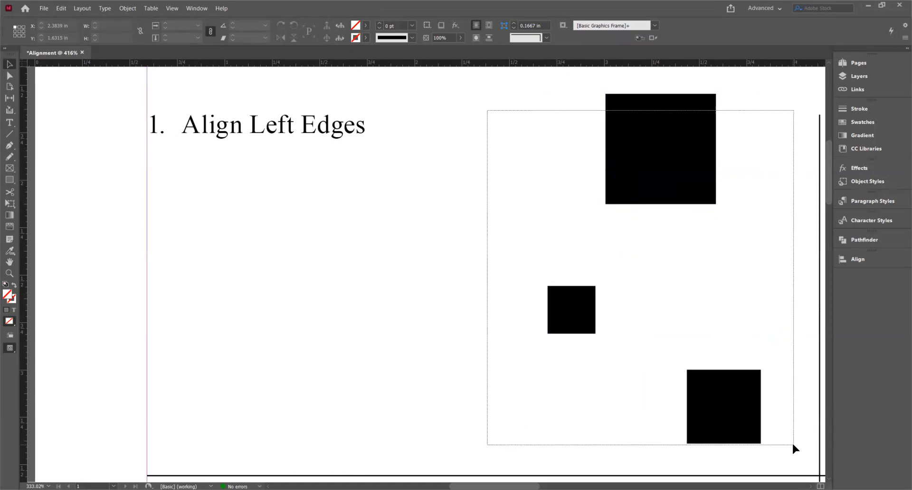
pyautogui.moveTo(793, 445); pyautogui.dragTo(793, 441)
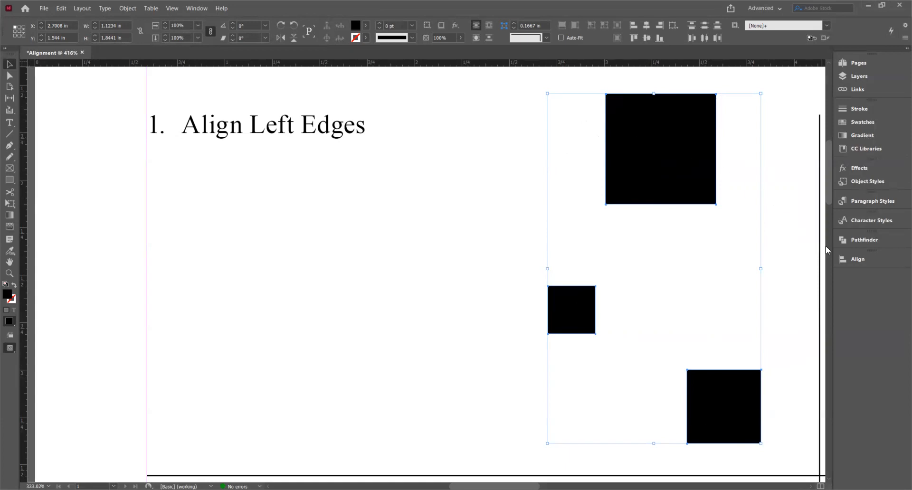
pyautogui.click(875, 260)
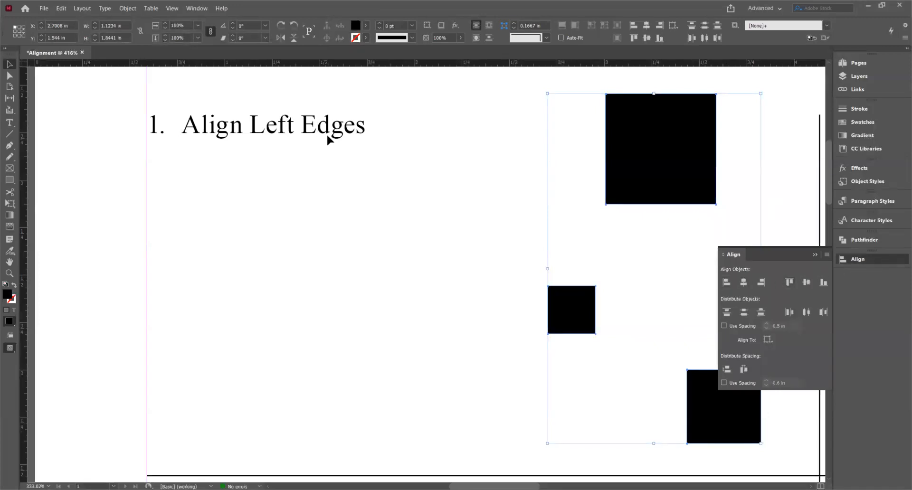
pyautogui.click(725, 283)
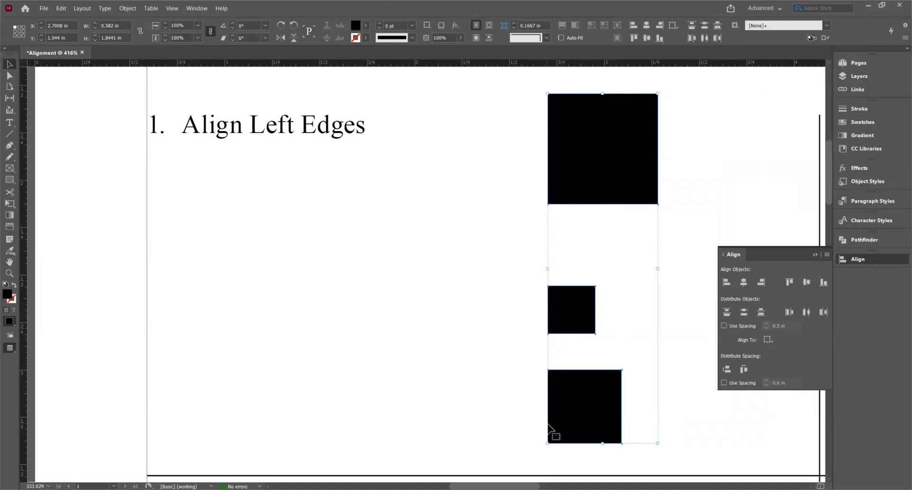
# Align the four black rectangles in exercise 2 on their horizontal centres
pyautogui.moveTo(372, 386); pyautogui.dragTo(357, 220)
pyautogui.moveTo(366, 280); pyautogui.dragTo(403, 107)
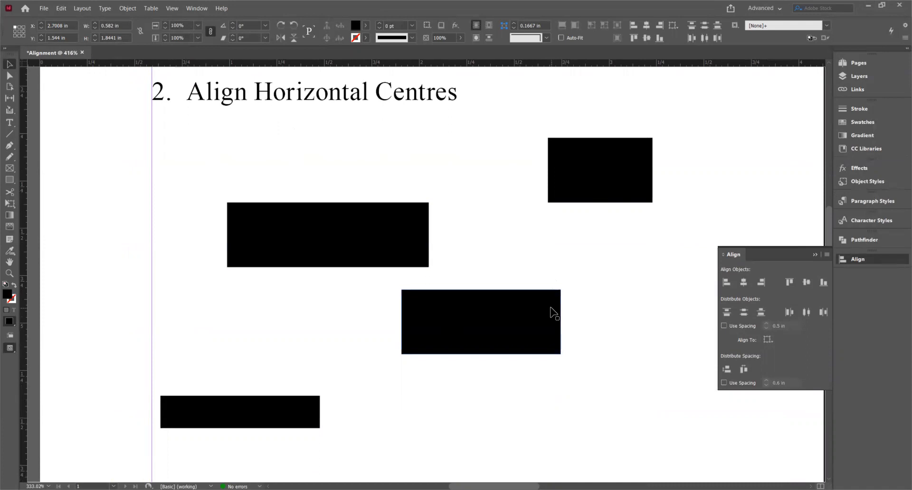
pyautogui.moveTo(689, 152); pyautogui.dragTo(197, 427)
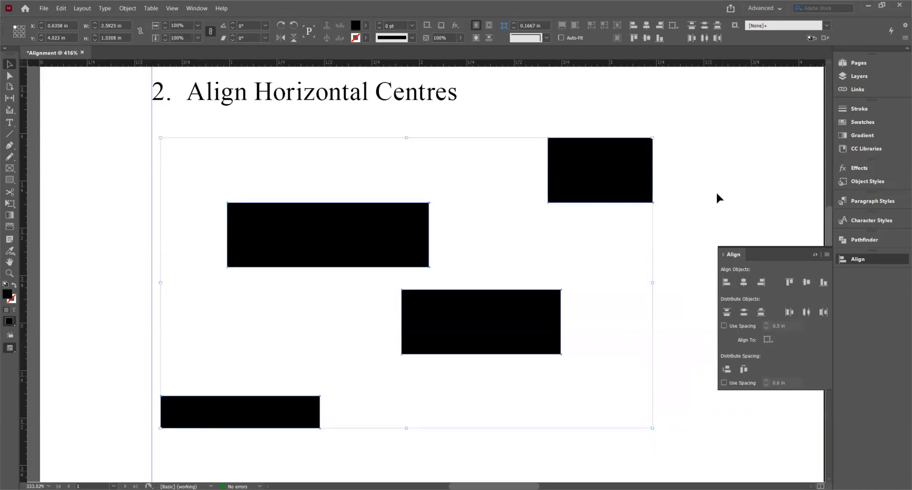
pyautogui.click(586, 196)
pyautogui.keyDown('shift'); pyautogui.click(401, 230); pyautogui.keyUp('shift')
pyautogui.keyDown('shift'); pyautogui.click(463, 311); pyautogui.keyUp('shift')
pyautogui.keyDown('shift'); pyautogui.click(276, 415); pyautogui.keyUp('shift')
pyautogui.click(744, 282)
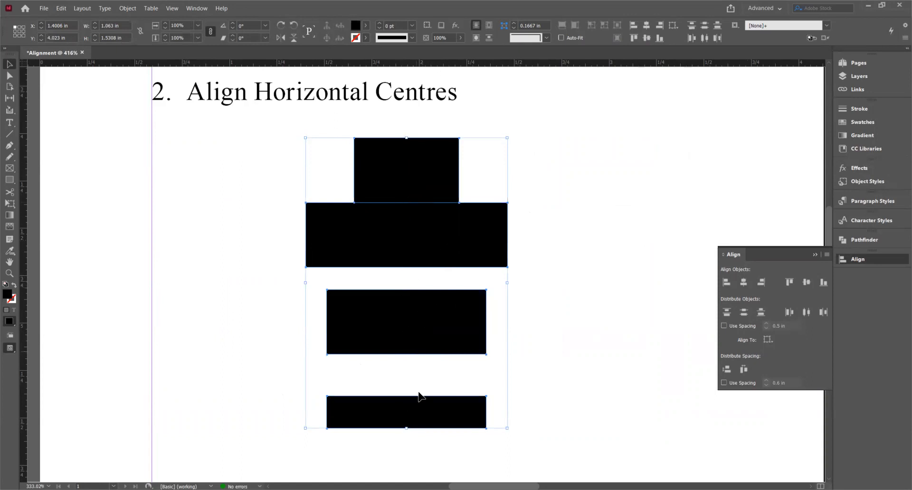
# Align the right edges of the five thick lines in exercise 3
pyautogui.press('space')
pyautogui.moveTo(531, 372); pyautogui.dragTo(527, 209)
pyautogui.moveTo(526, 335); pyautogui.dragTo(515, 105)
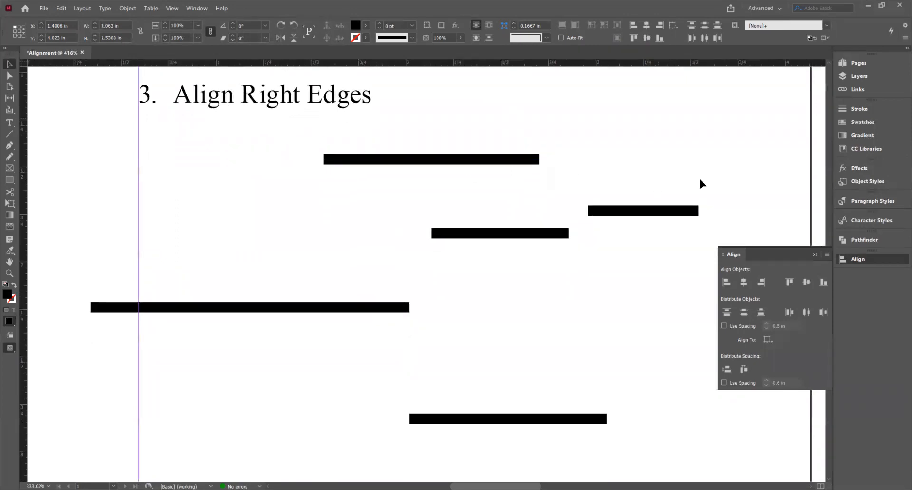
pyautogui.moveTo(722, 129); pyautogui.dragTo(155, 440)
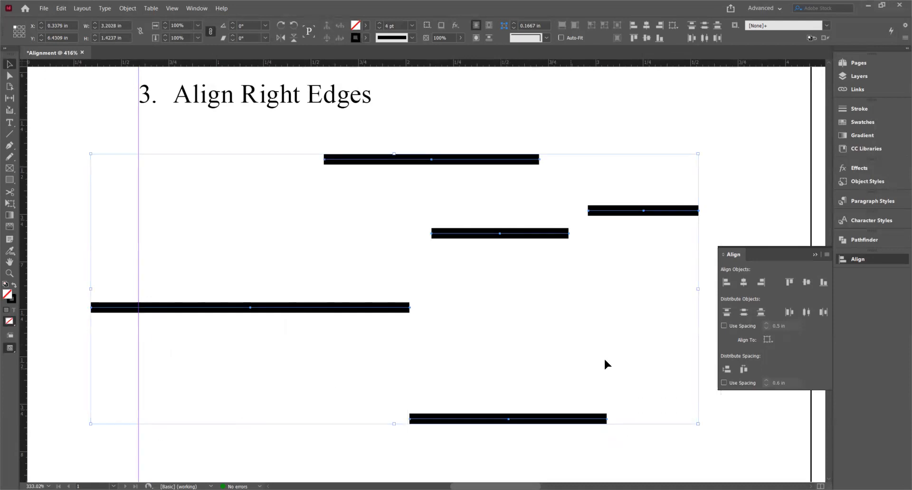
pyautogui.click(761, 283)
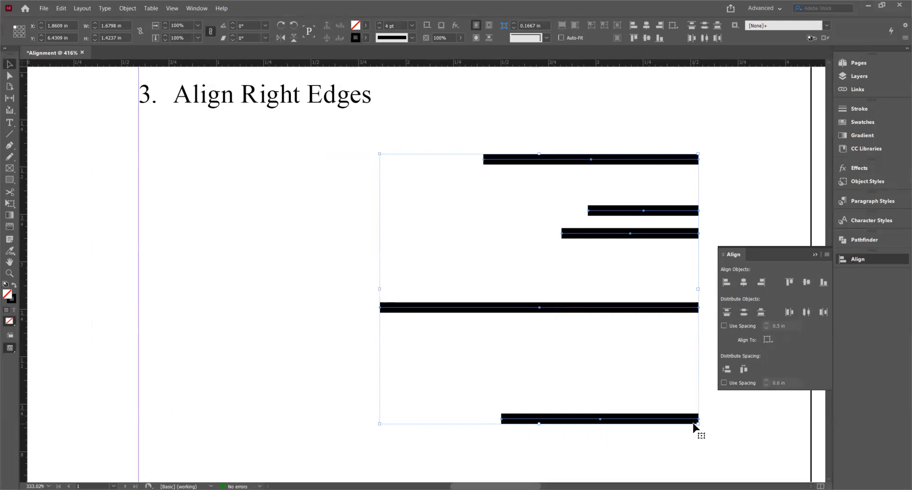
# Align the top edges of the three black rectangles in exercise 4
pyautogui.press('space')
pyautogui.moveTo(427, 362); pyautogui.dragTo(425, 110)
pyautogui.moveTo(481, 307); pyautogui.dragTo(444, 128)
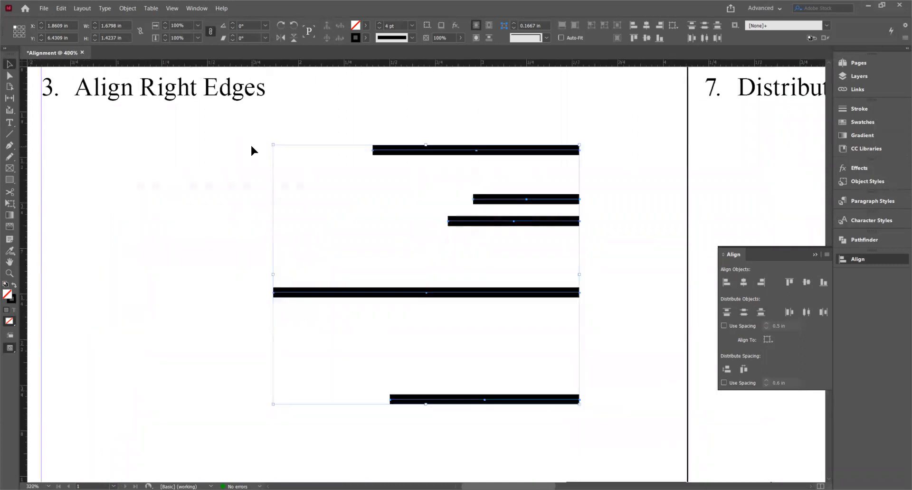
pyautogui.moveTo(303, 331); pyautogui.dragTo(360, 64)
pyautogui.moveTo(399, 261); pyautogui.dragTo(332, 130)
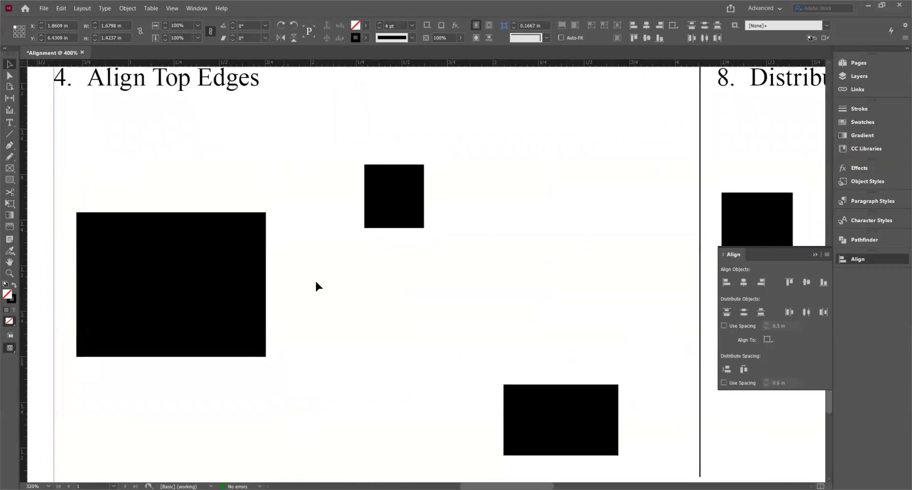
pyautogui.moveTo(628, 158); pyautogui.dragTo(185, 437)
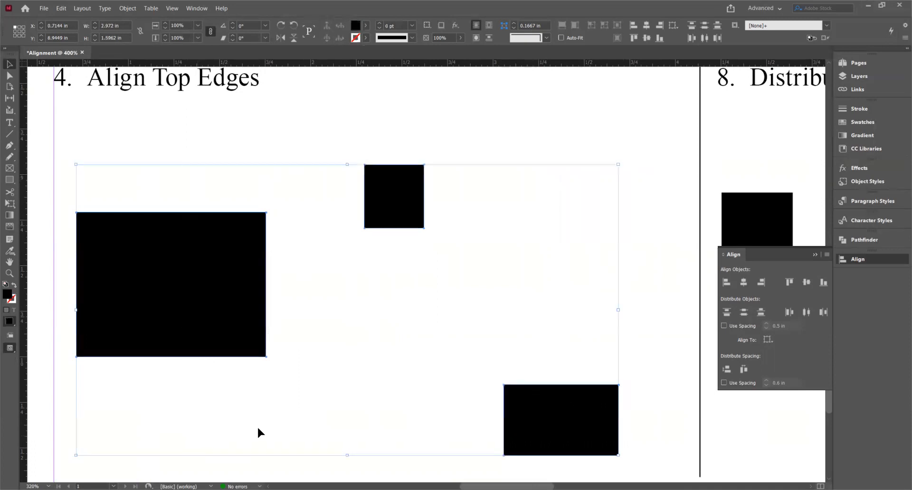
pyautogui.click(790, 283)
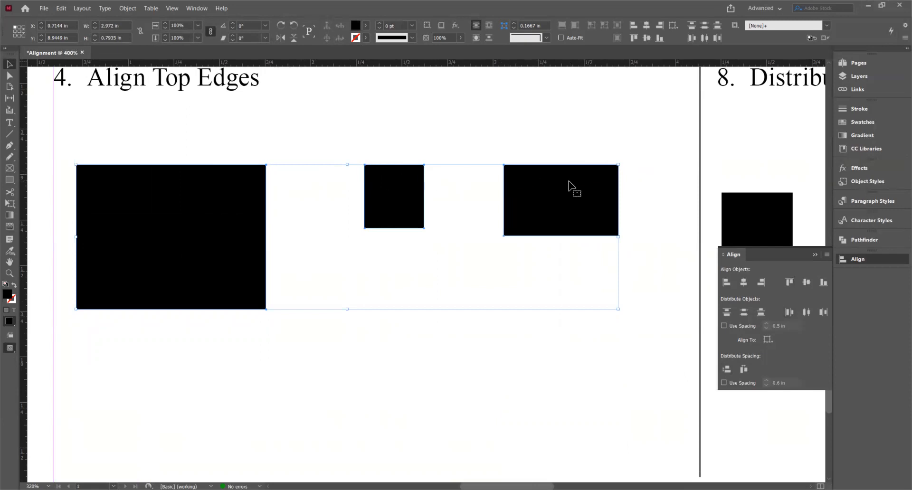
# Align the three black circles in exercise 5 on their vertical centres
pyautogui.hotkey('ctrl', '0')
pyautogui.press('z')
pyautogui.moveTo(429, 113); pyautogui.dragTo(554, 195)
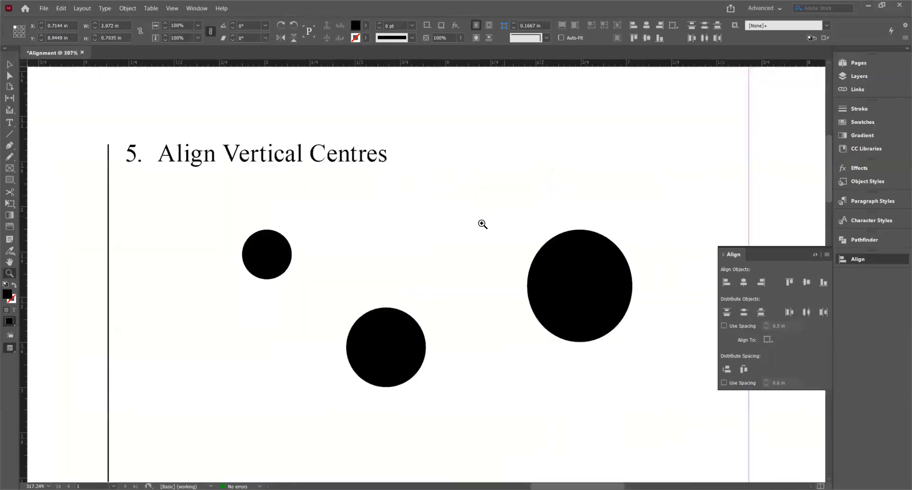
pyautogui.click(8, 64)
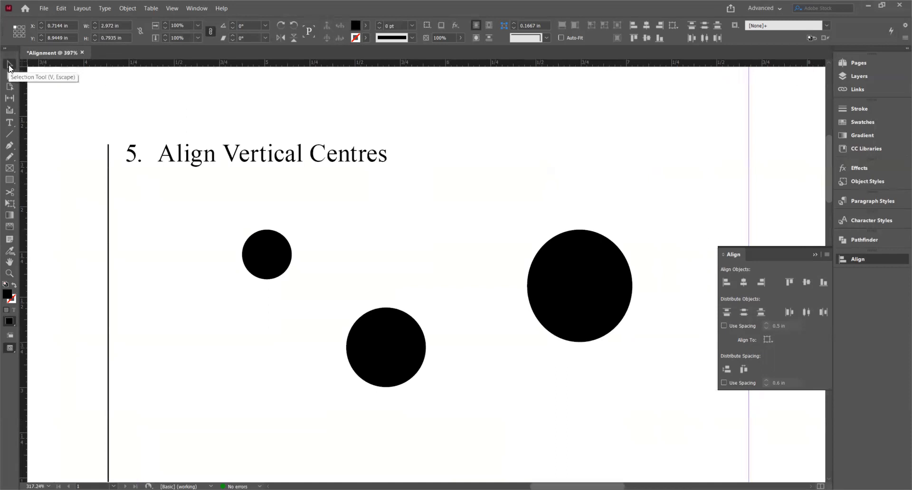
pyautogui.moveTo(447, 375); pyautogui.dragTo(421, 338)
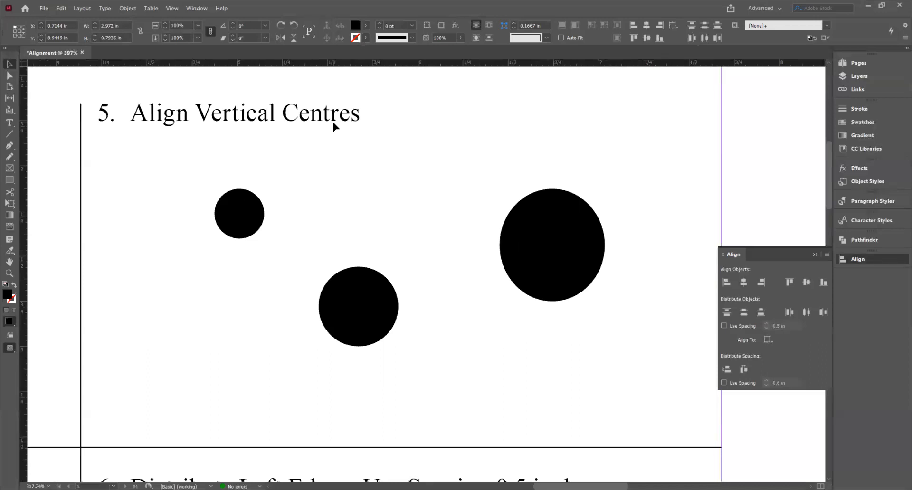
pyautogui.moveTo(650, 153); pyautogui.dragTo(241, 352)
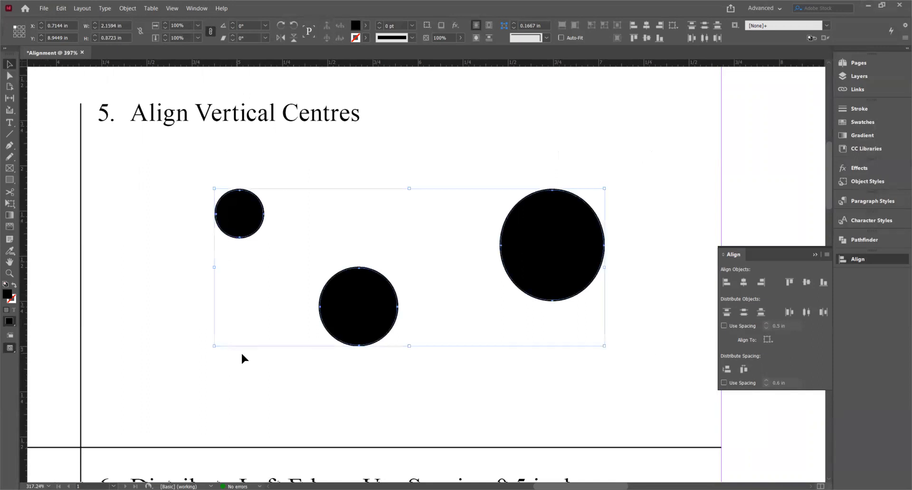
pyautogui.click(806, 283)
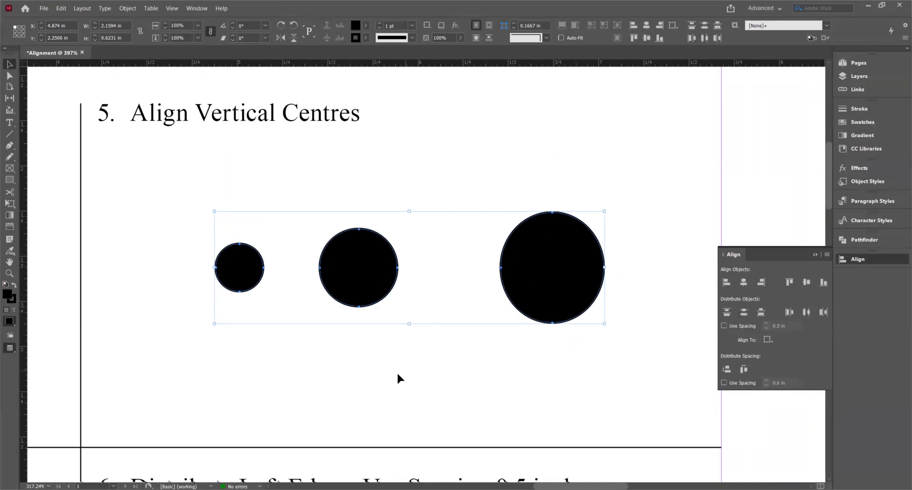
# Distribute the five squares in exercise 6 by their left edges with a spacing of 0.5 in, and clear the selection
pyautogui.moveTo(362, 388); pyautogui.dragTo(350, 19)
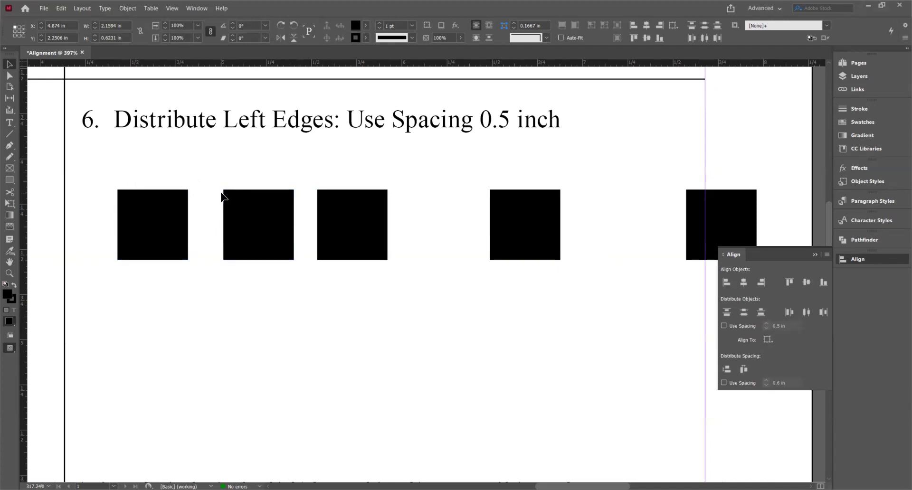
pyautogui.moveTo(91, 202); pyautogui.dragTo(732, 244)
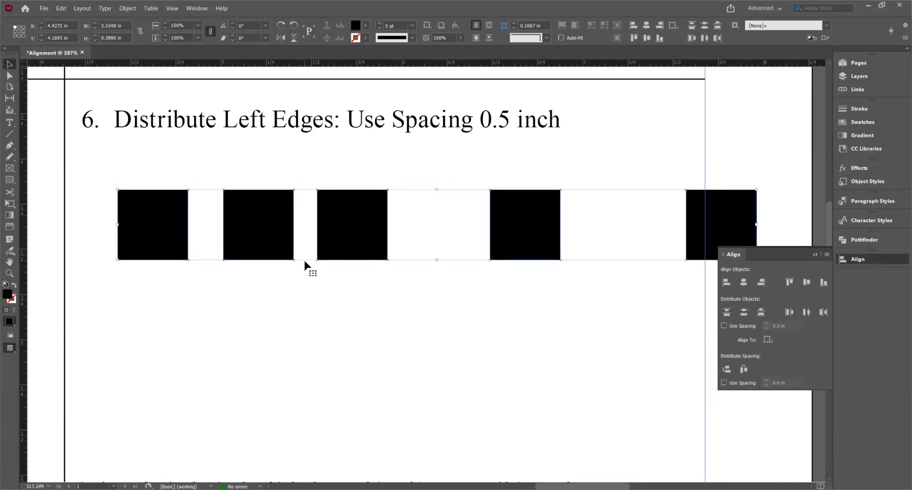
pyautogui.click(723, 325)
pyautogui.click(775, 328)
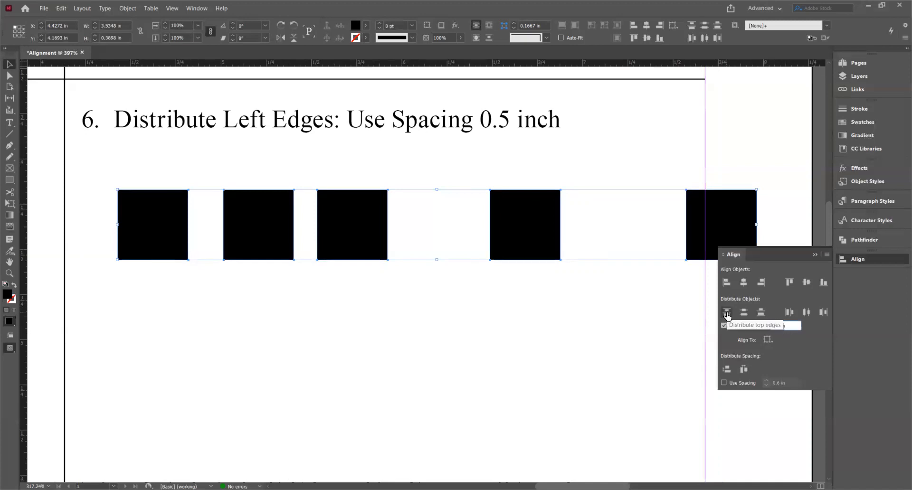
pyautogui.click(789, 312)
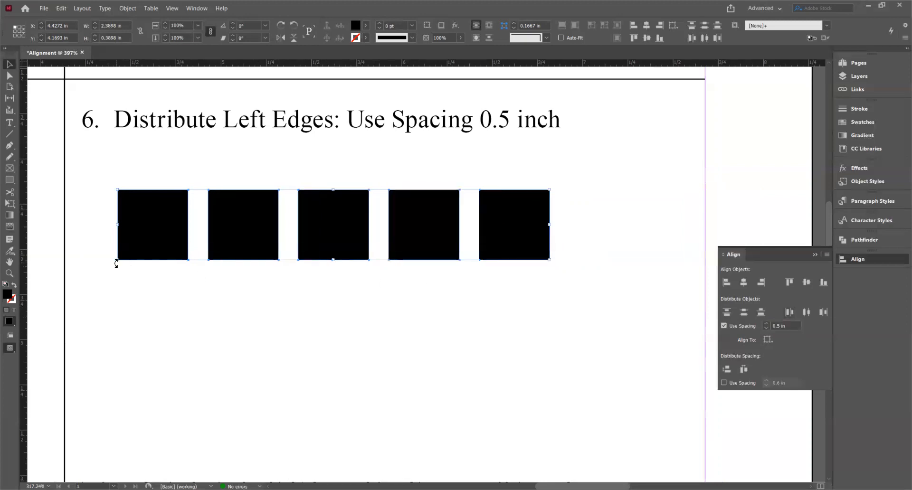
pyautogui.click(206, 275)
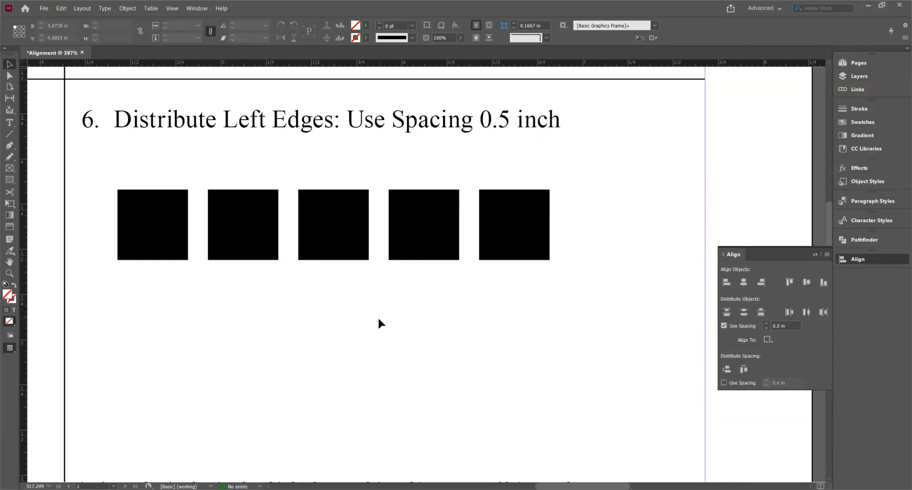
# Distribute the vertical space between the three black squares in exercise 7 using a spacing of 0.6 in
pyautogui.moveTo(372, 360); pyautogui.dragTo(358, 131)
pyautogui.moveTo(358, 342); pyautogui.dragTo(335, 107)
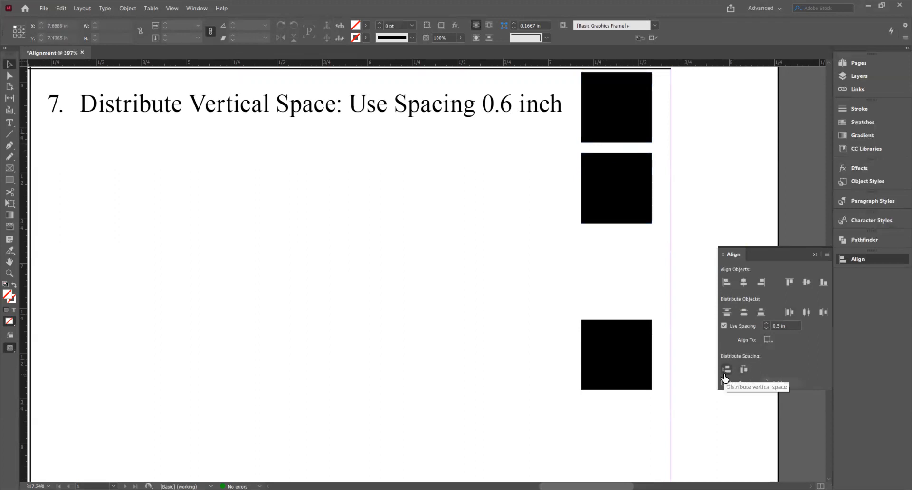
pyautogui.moveTo(661, 123); pyautogui.dragTo(604, 378)
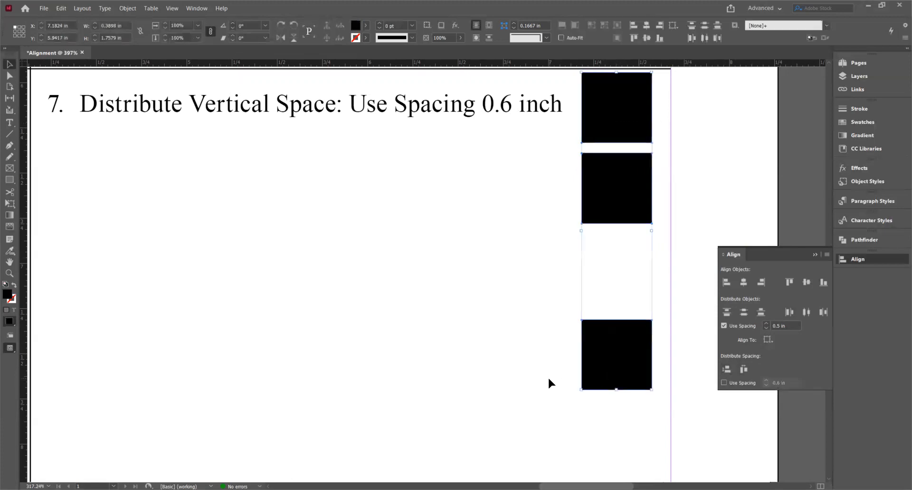
pyautogui.click(724, 383)
pyautogui.click(725, 375)
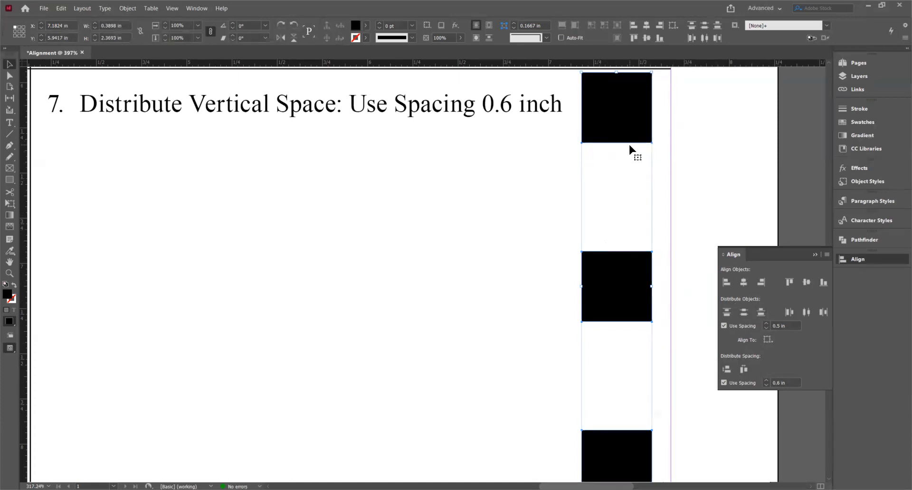
# Distribute the horizontal space between the four black squares in exercise 8 with a spacing of 0.6 in, and clear the selection
pyautogui.scroll(-8, 371, 417)
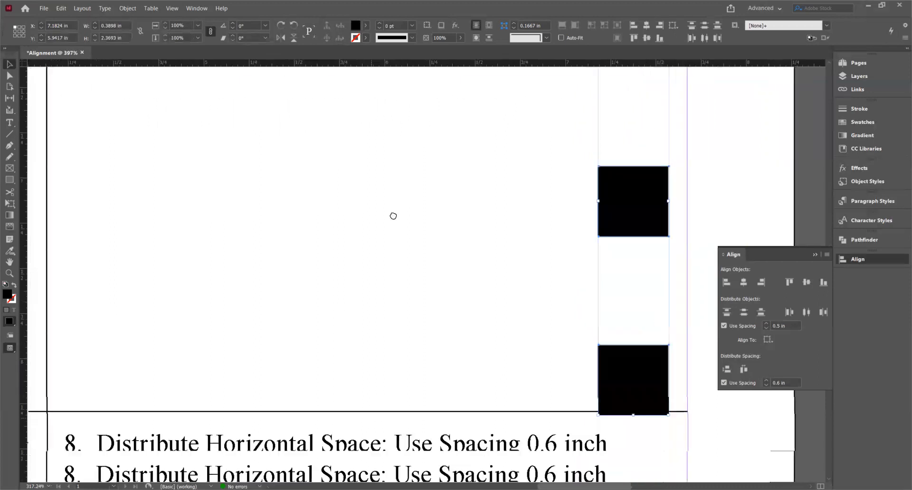
pyautogui.scroll(-3, 367, 172)
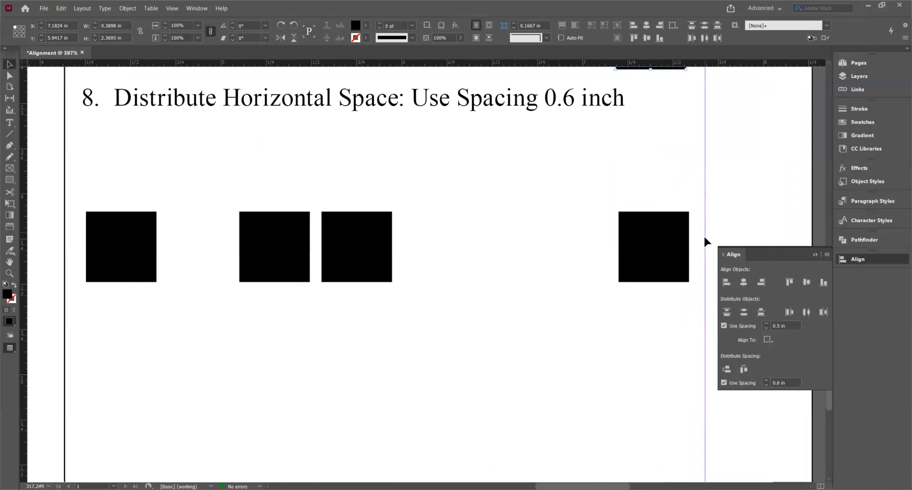
pyautogui.moveTo(691, 256); pyautogui.dragTo(104, 294)
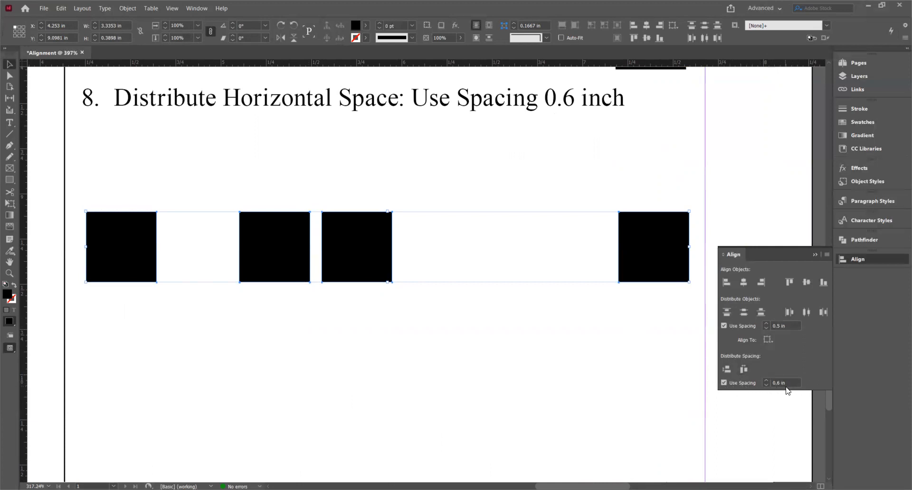
pyautogui.click(744, 370)
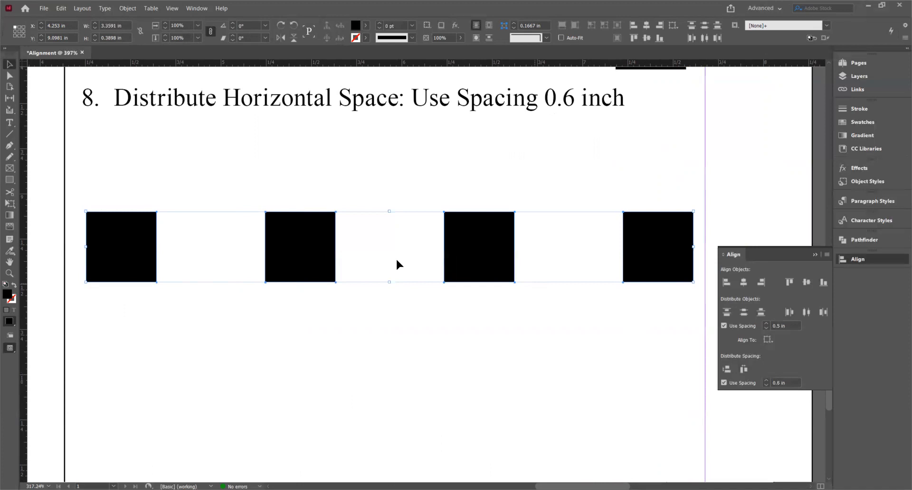
pyautogui.click(164, 308)
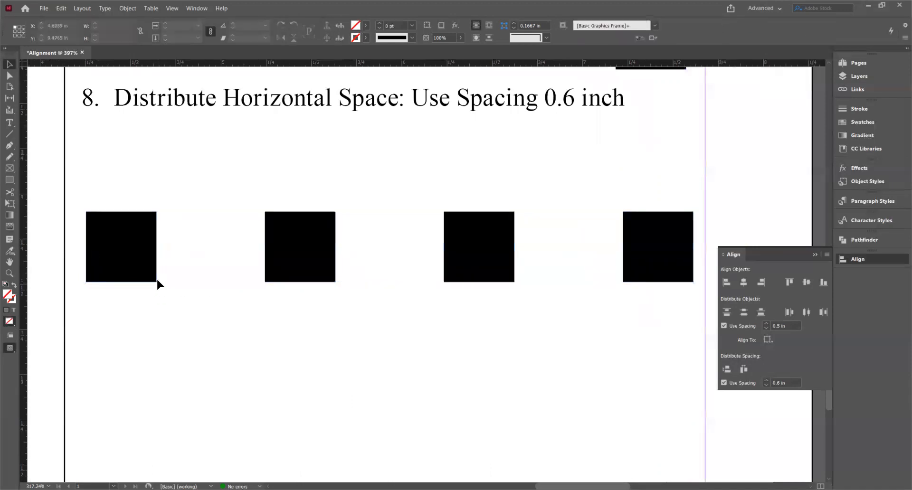